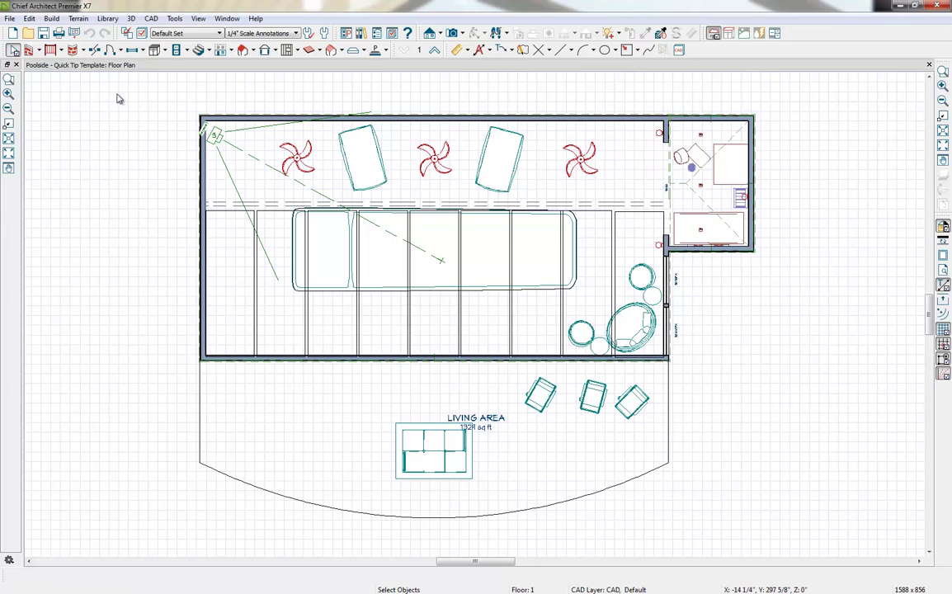
# Turn on Ignore Casing for Opening Resize in the Plan default settings.
pyautogui.click(30, 21)
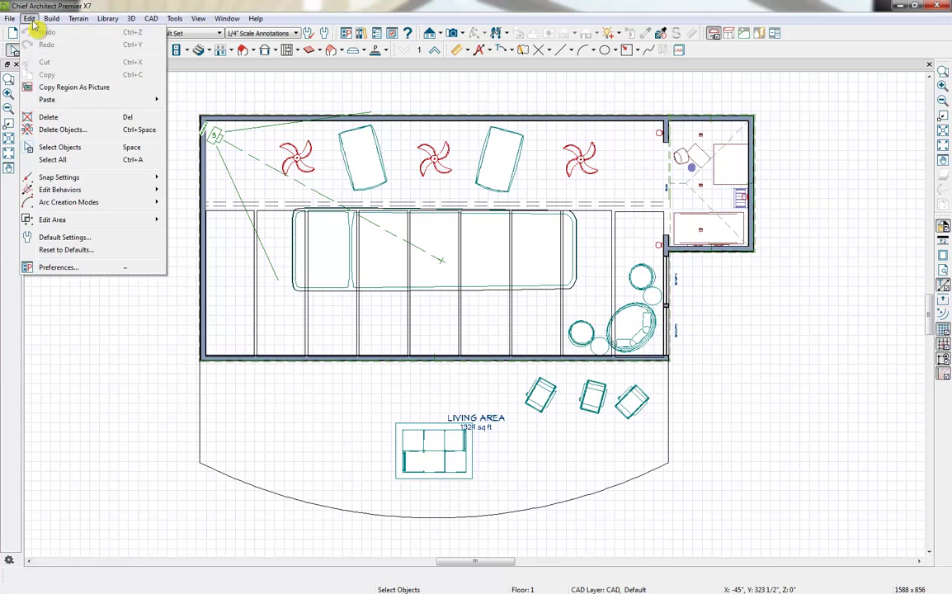
pyautogui.click(45, 238)
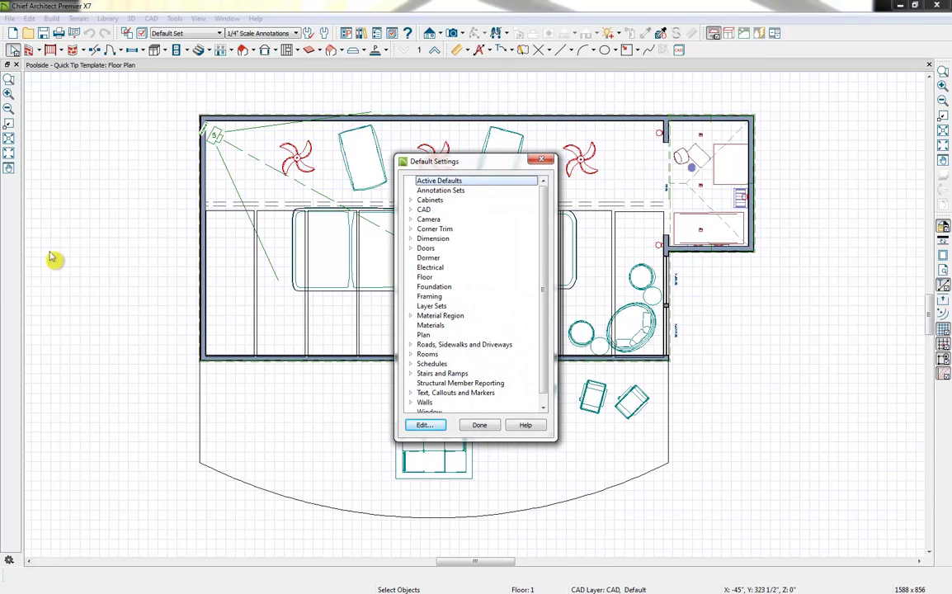
pyautogui.click(423, 334)
pyautogui.click(424, 424)
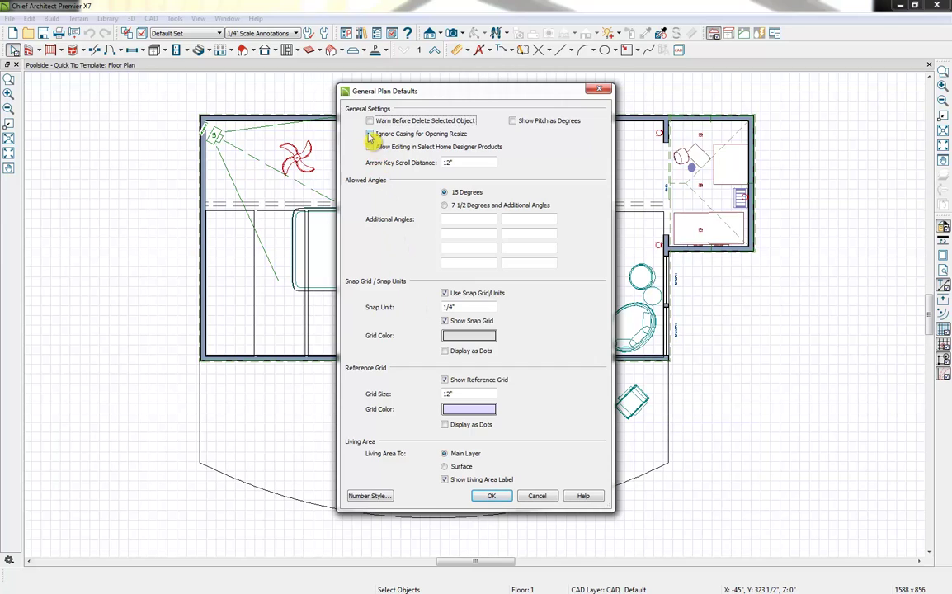
pyautogui.click(370, 136)
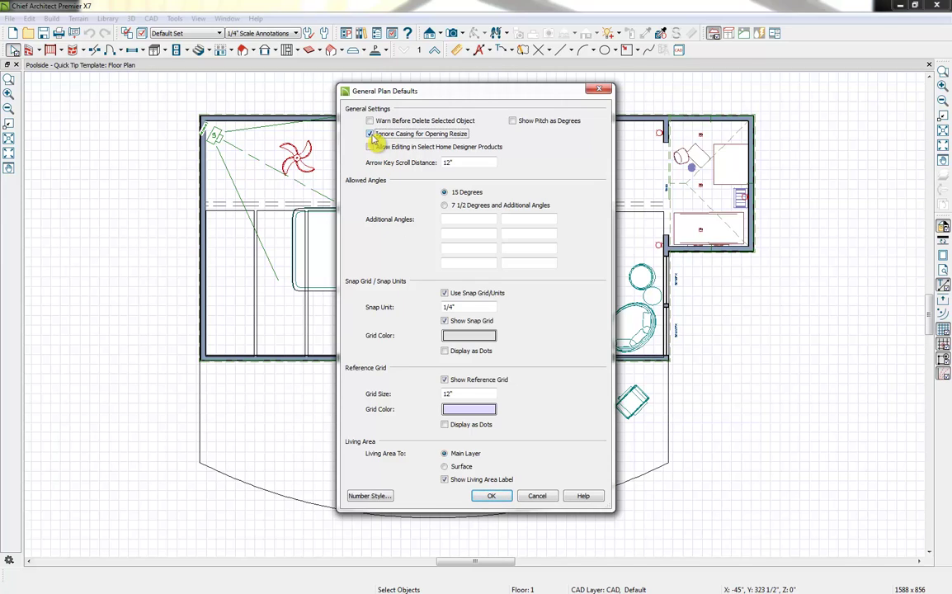
pyautogui.click(487, 497)
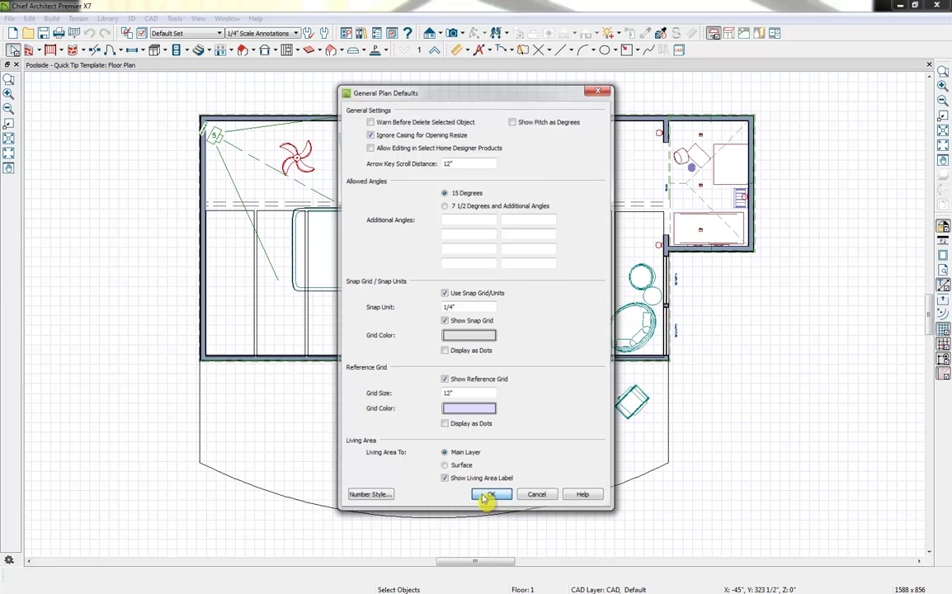
# In the Window defaults, set the window type to Fixed Glass.
pyautogui.scroll(-1, 438, 409)
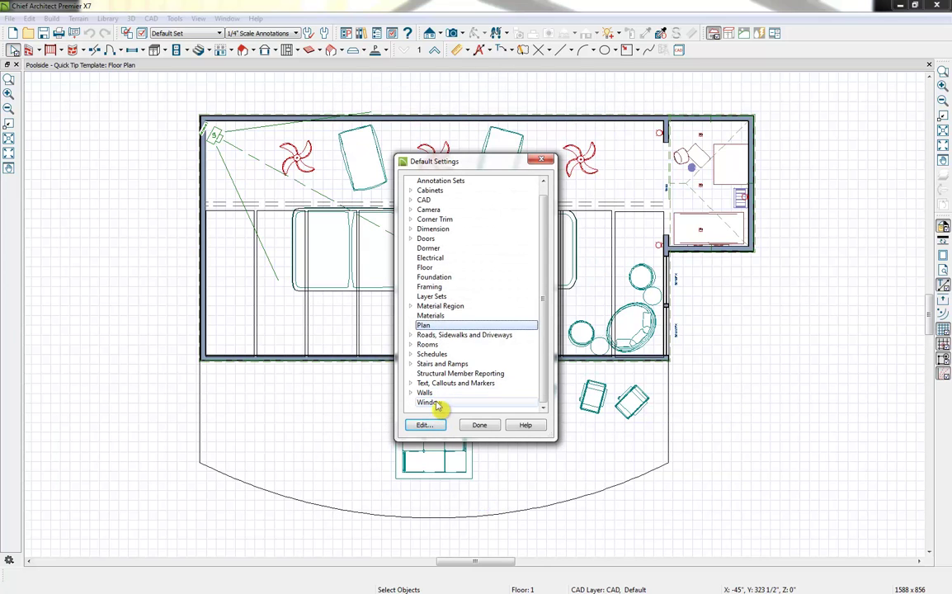
pyautogui.click(438, 403)
pyautogui.click(424, 424)
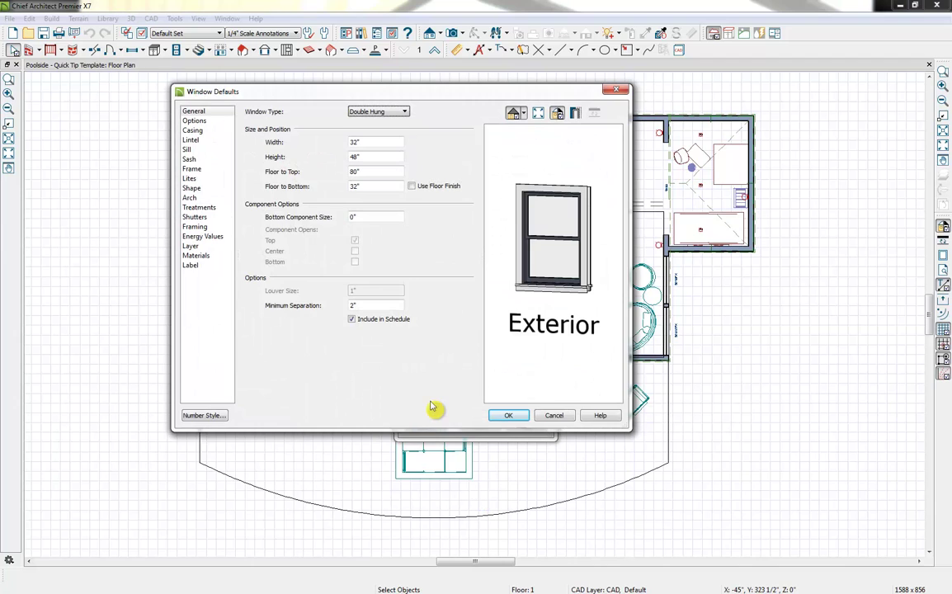
pyautogui.click(404, 112)
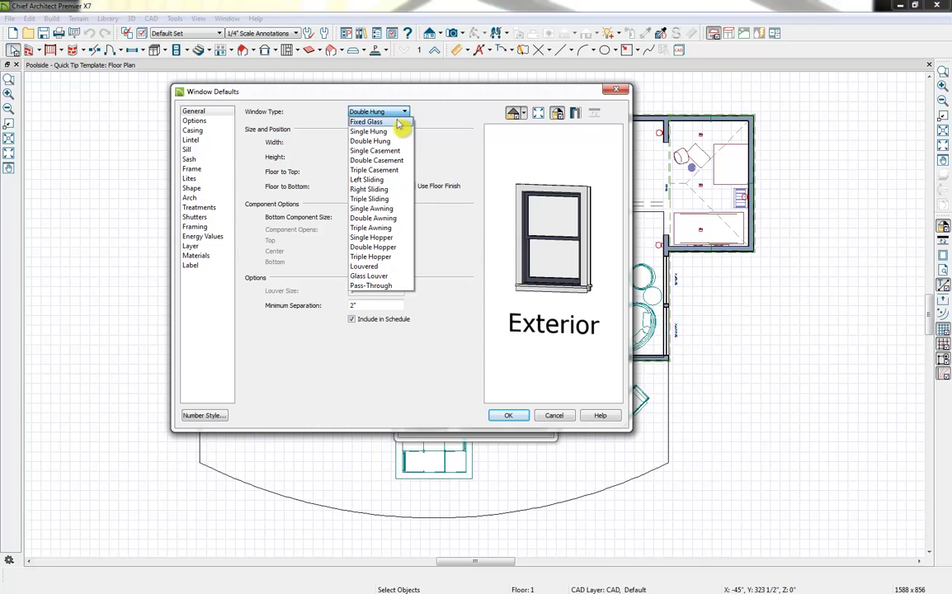
pyautogui.click(397, 123)
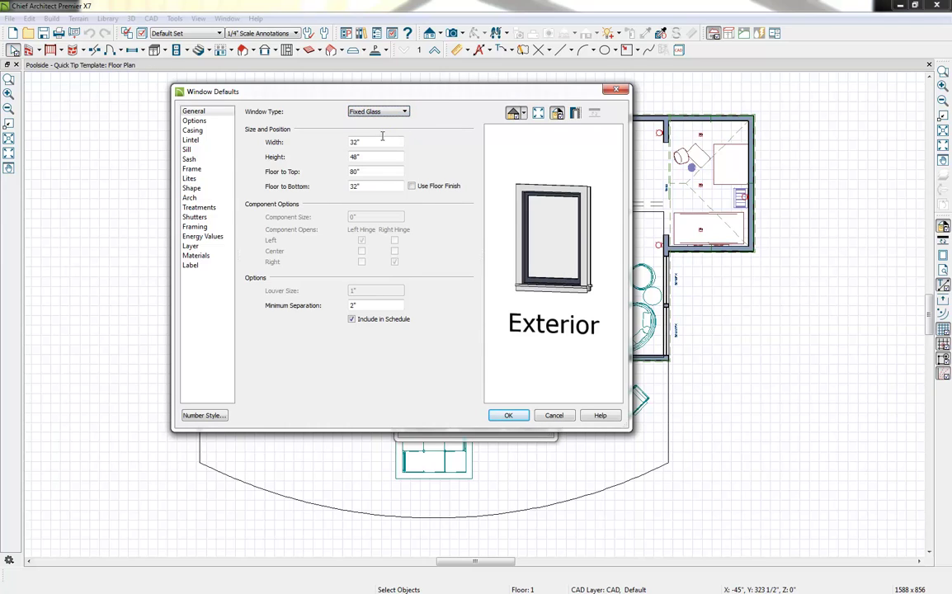
# Set default window width 60", height 96", floor to top 96" and minimum separation 0.
pyautogui.press('Tab')
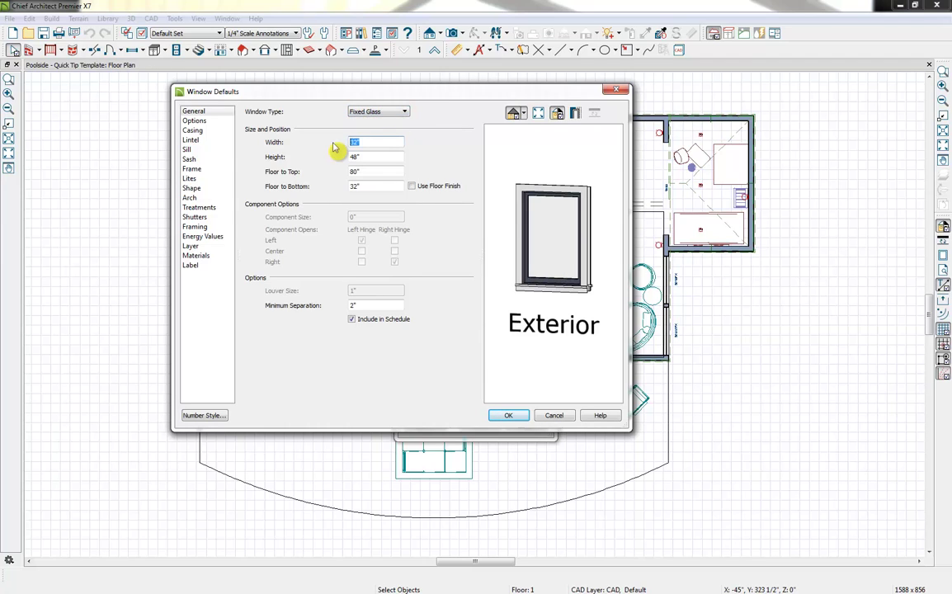
pyautogui.write('60')
pyautogui.press('Tab')
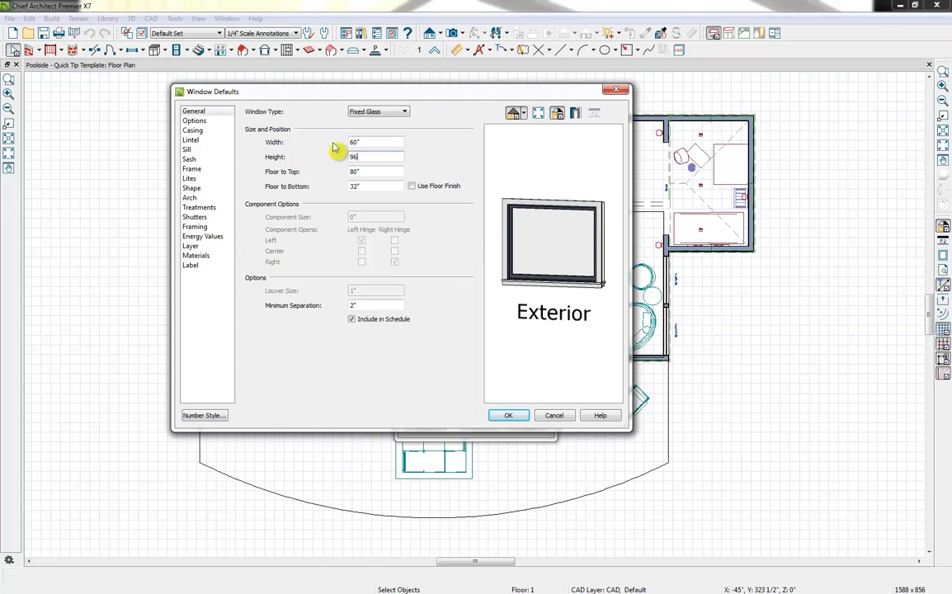
pyautogui.write('96')
pyautogui.press('Tab')
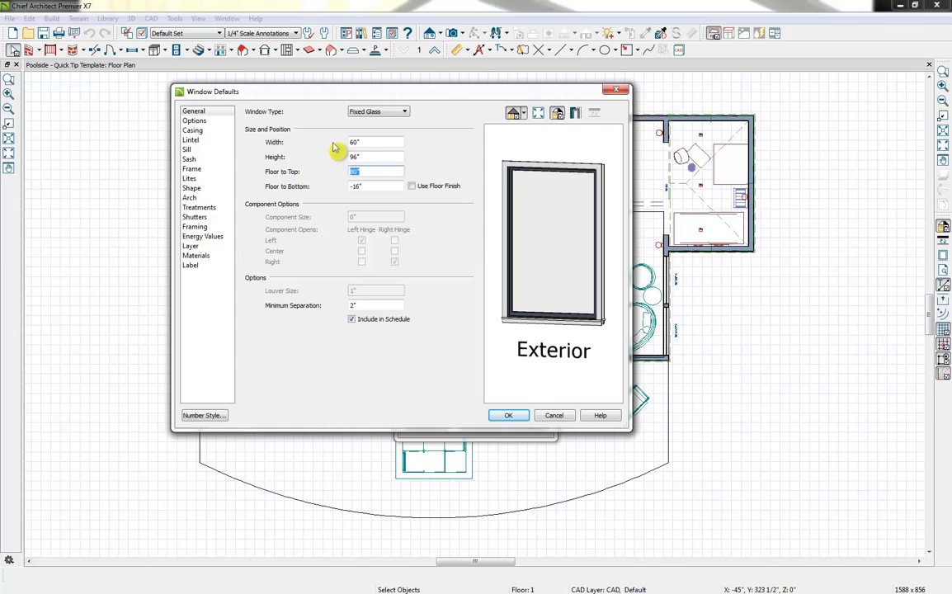
pyautogui.write('96')
pyautogui.press('Tab')
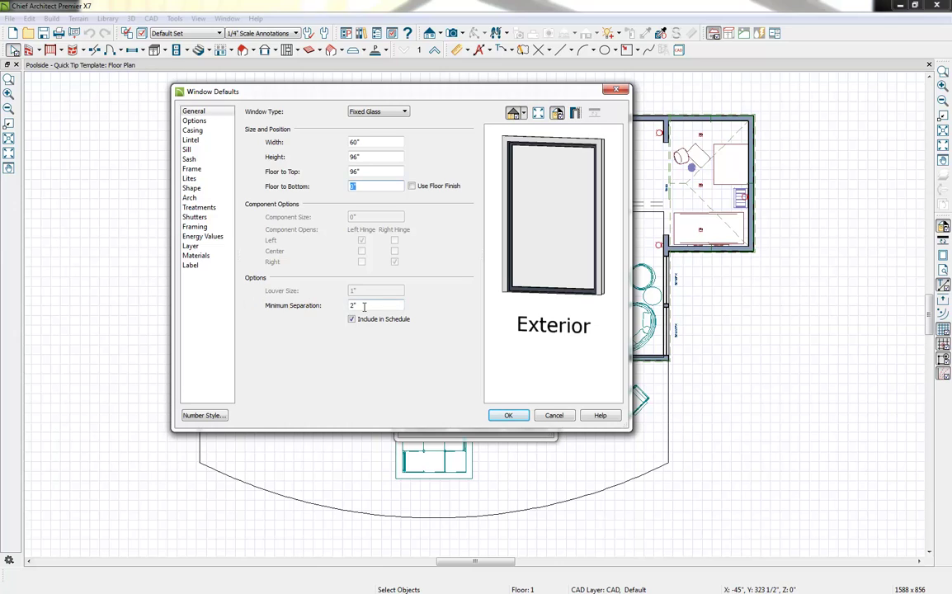
pyautogui.moveTo(352, 306); pyautogui.dragTo(328, 307)
pyautogui.write('0')
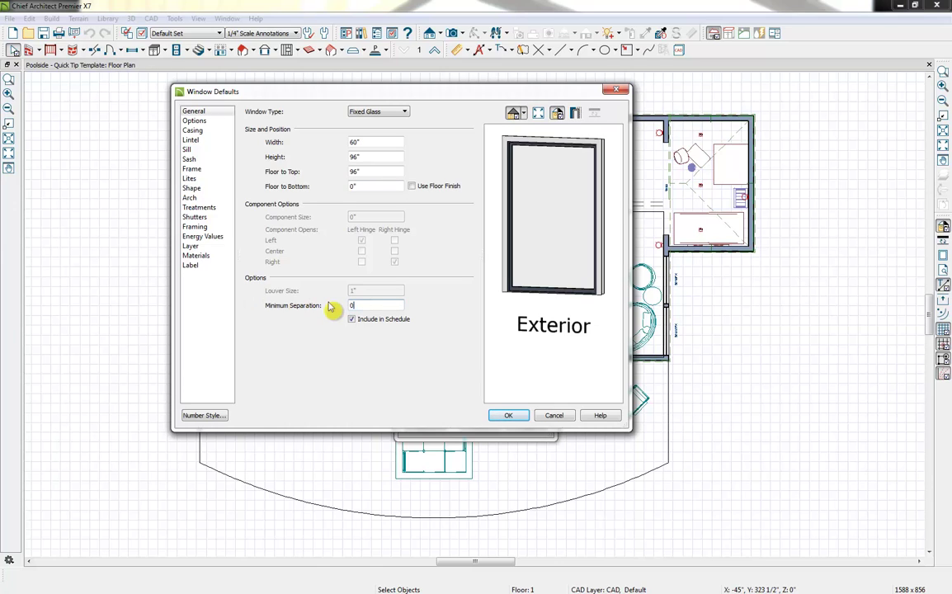
pyautogui.press('Tab')
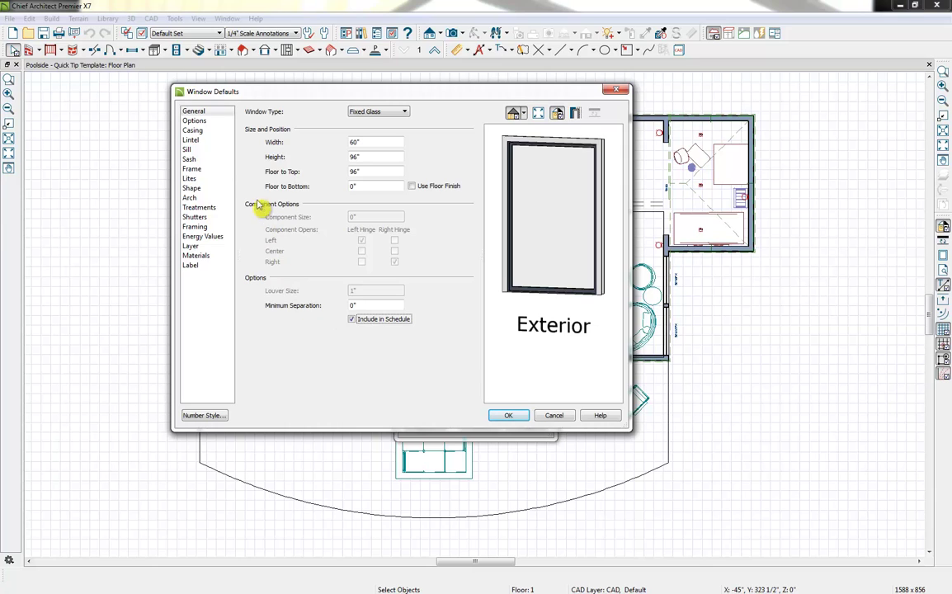
# Turn off both interior and exterior window casing and accept the window defaults.
pyautogui.click(210, 132)
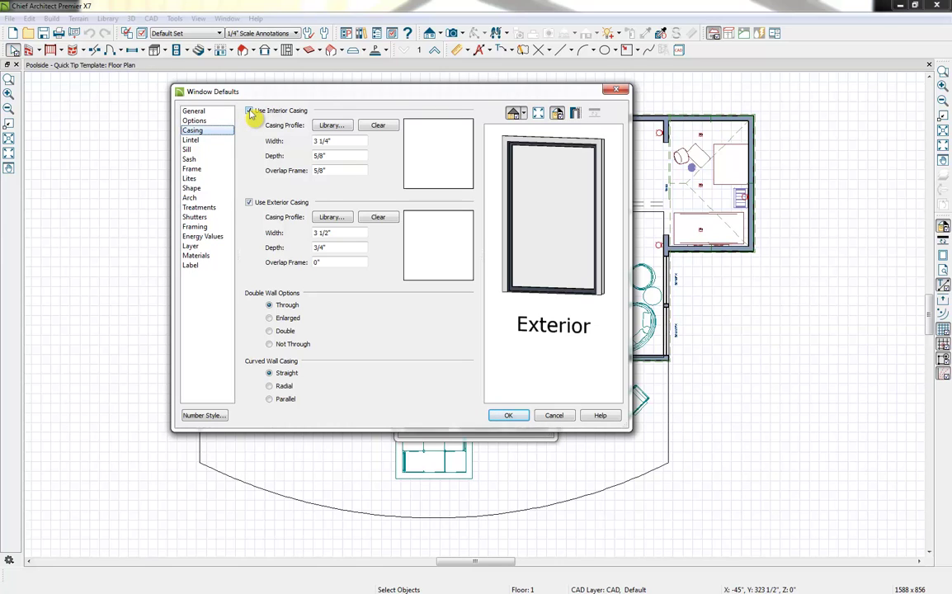
pyautogui.click(249, 111)
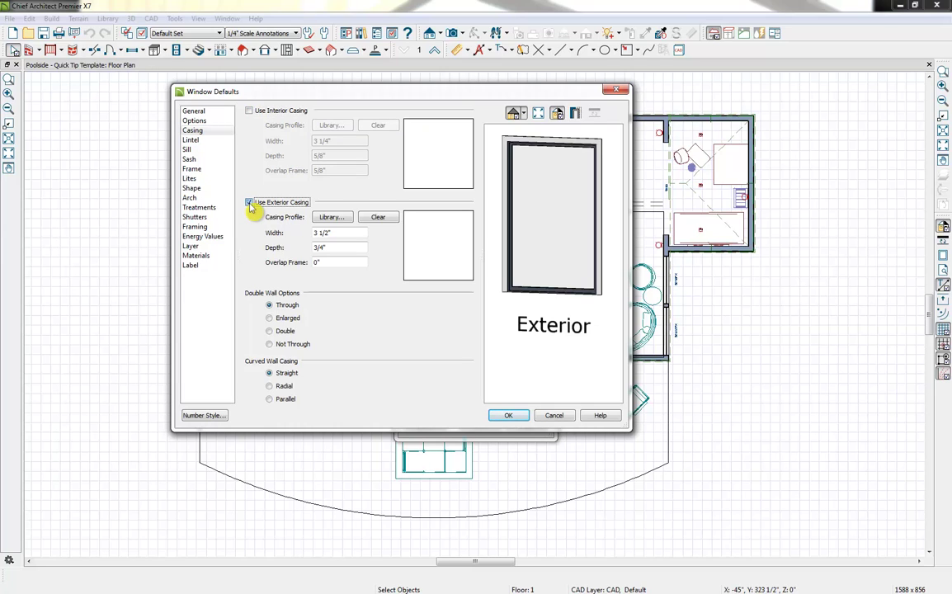
pyautogui.click(249, 202)
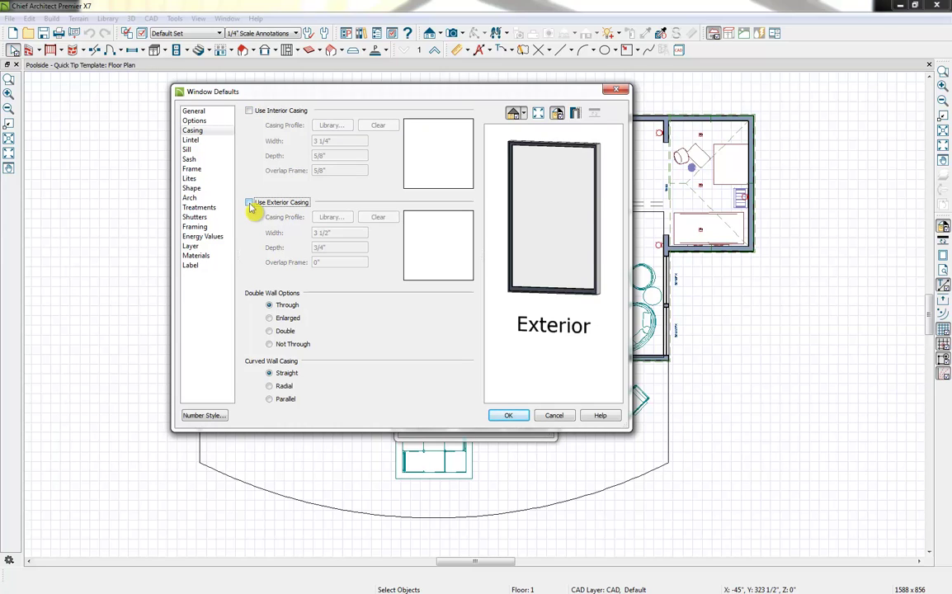
pyautogui.click(503, 416)
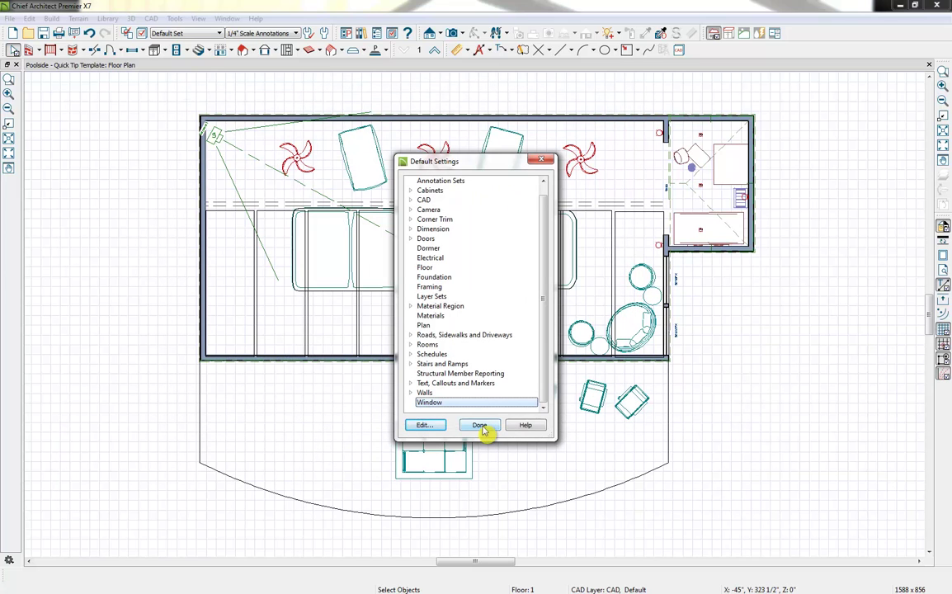
pyautogui.click(482, 427)
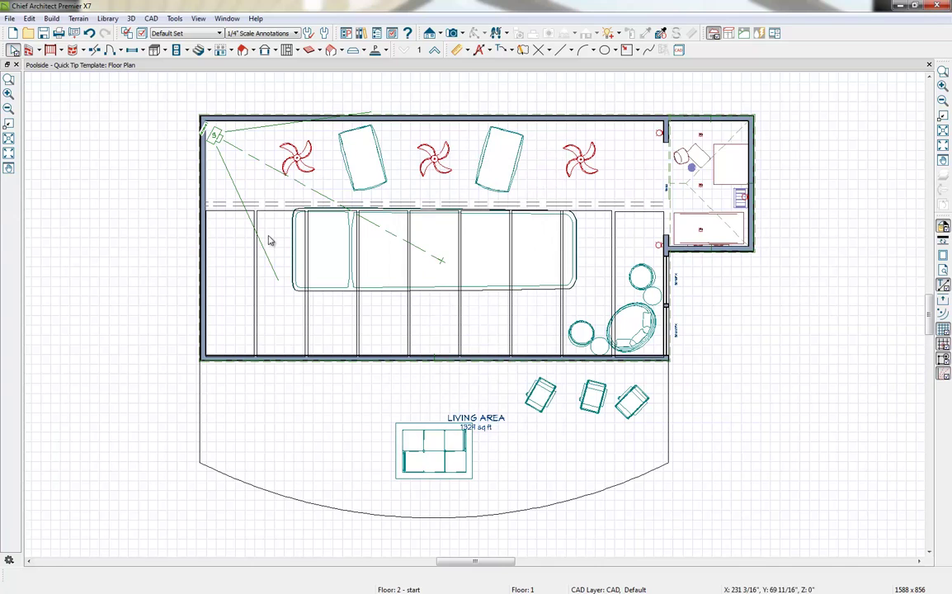
pyautogui.click(143, 50)
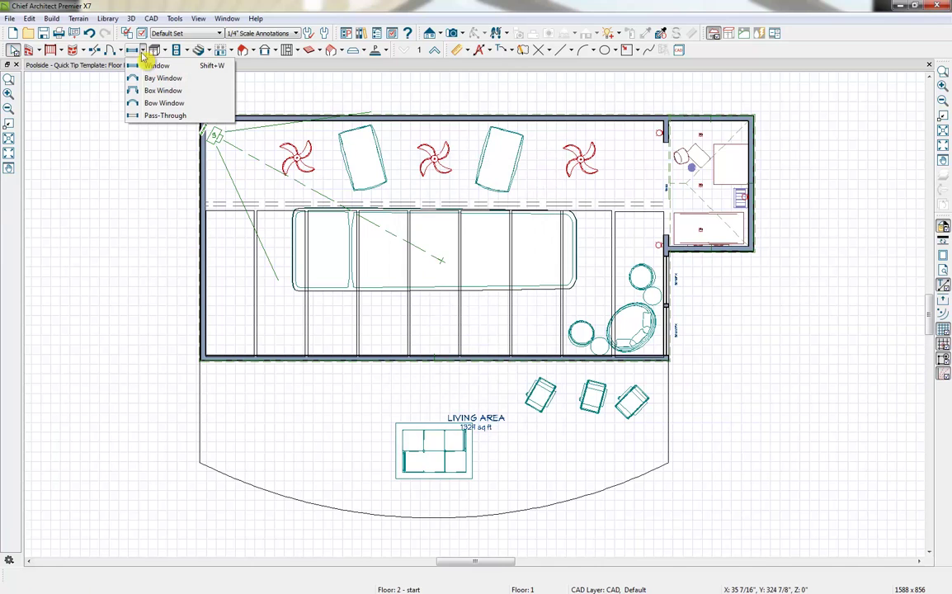
pyautogui.click(150, 66)
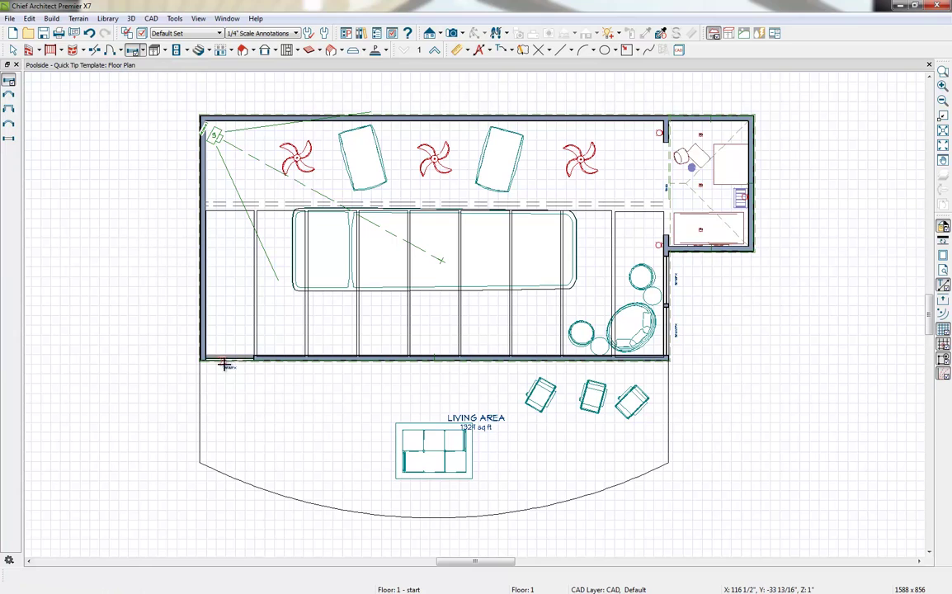
pyautogui.click(282, 359)
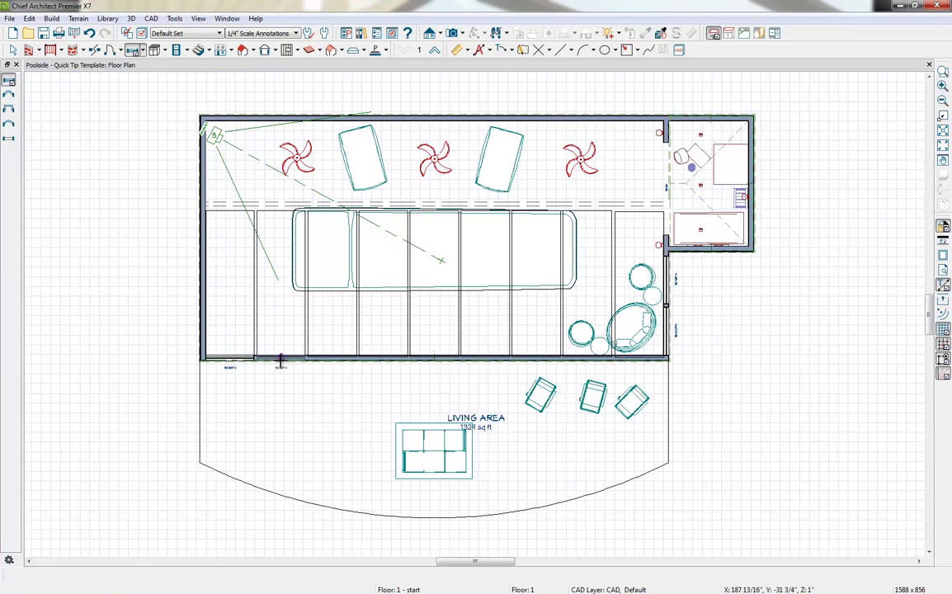
pyautogui.click(332, 360)
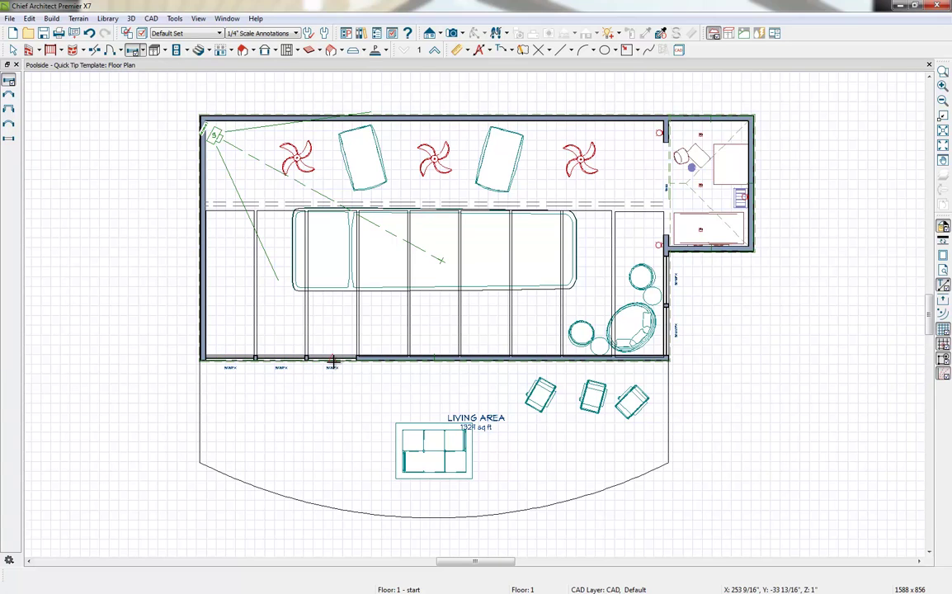
# Switch to a Perspective Full Overview camera, then orbit and zoom in on the building.
pyautogui.click(463, 35)
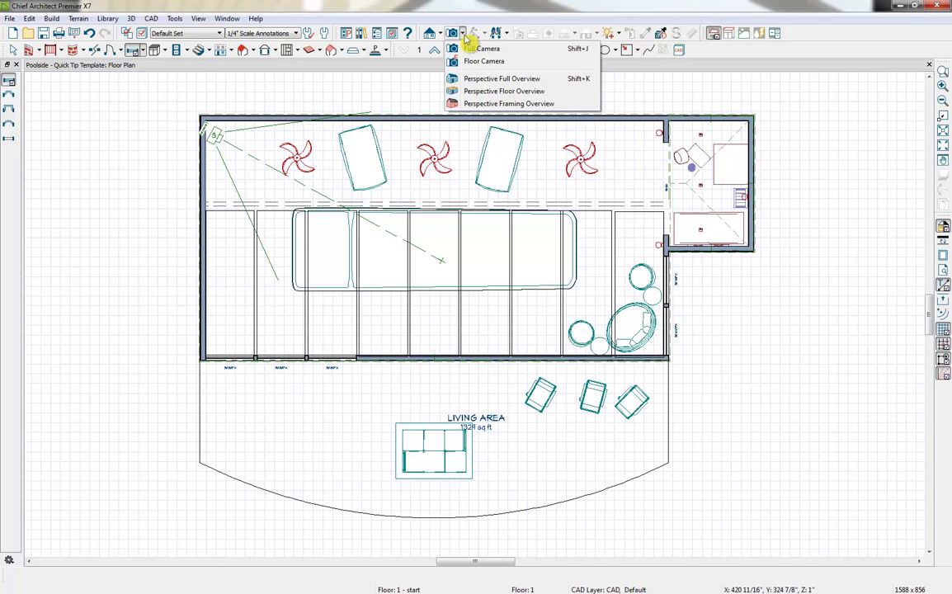
pyautogui.click(465, 83)
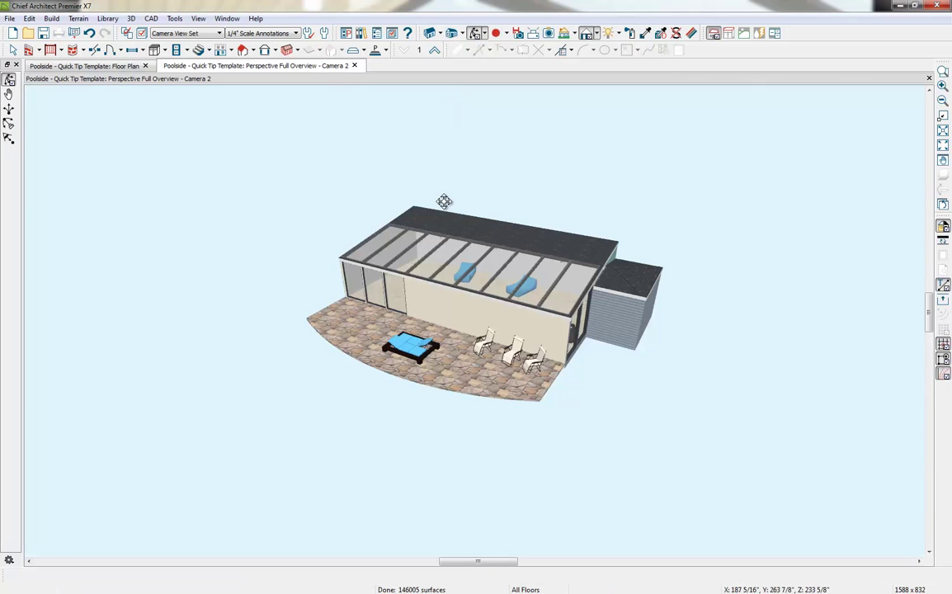
pyautogui.moveTo(444, 202)
pyautogui.mouseDown()
pyautogui.moveTo(510, 220)
pyautogui.moveTo(548, 196)
pyautogui.mouseUp()
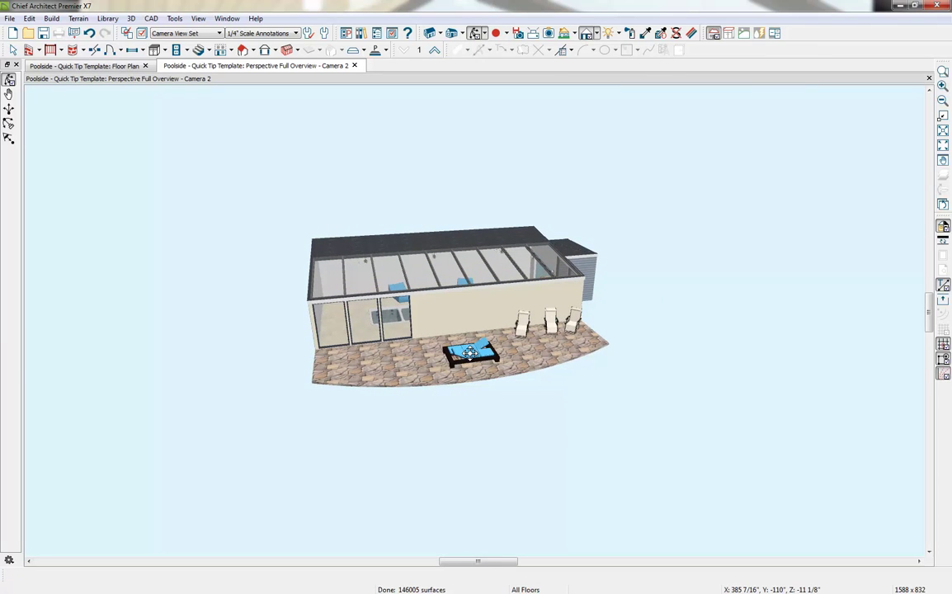
pyautogui.scroll(1, 469, 353)
pyautogui.scroll(1, 470, 351)
pyautogui.scroll(2, 472, 350)
pyautogui.scroll(1, 473, 348)
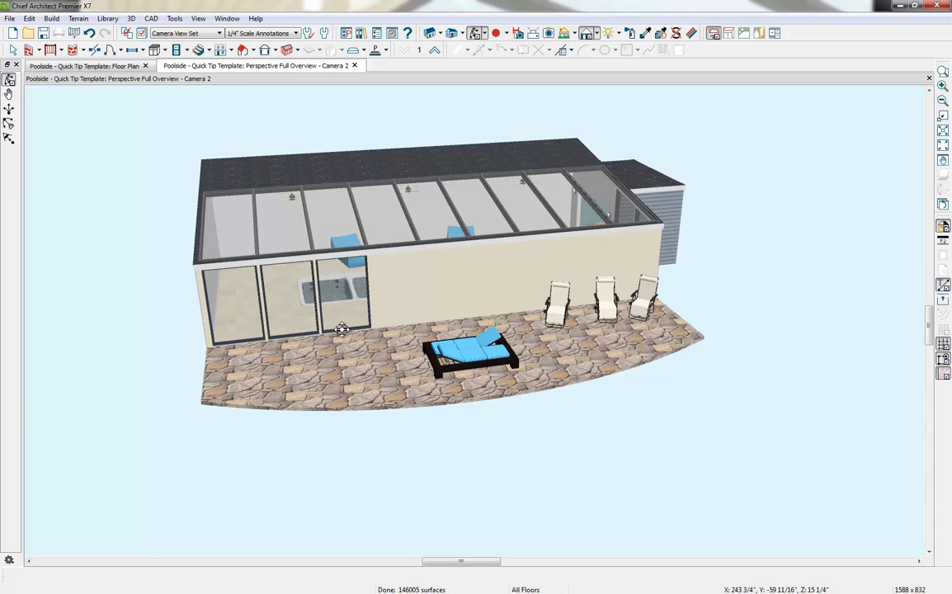
pyautogui.click(121, 51)
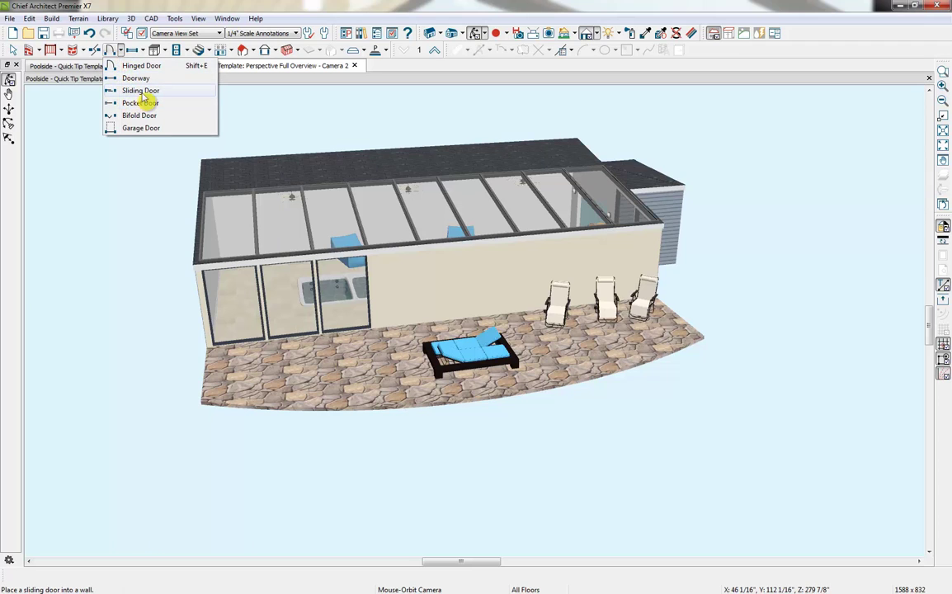
# Place a sliding door in the wall beside the tall glass windows.
pyautogui.click(141, 91)
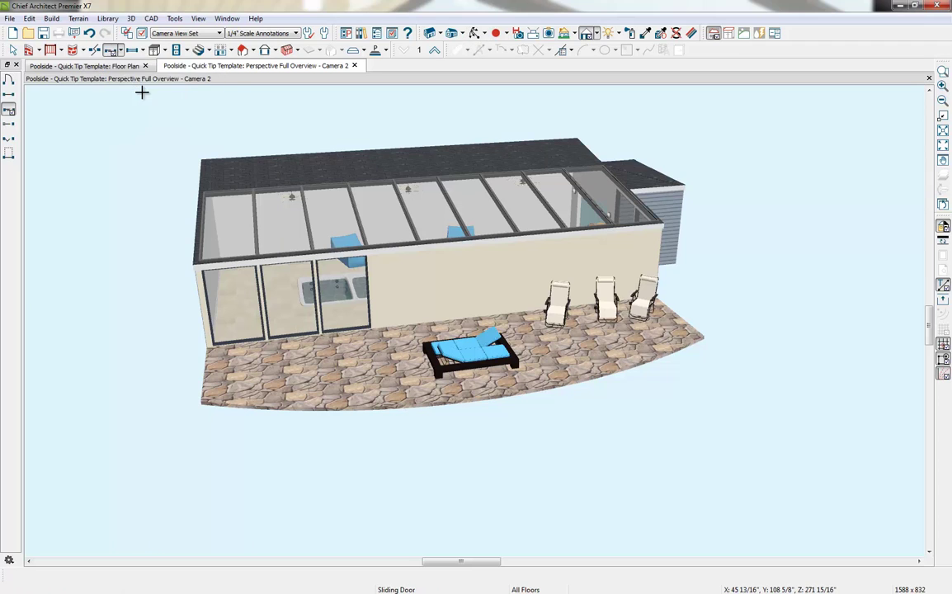
pyautogui.click(379, 287)
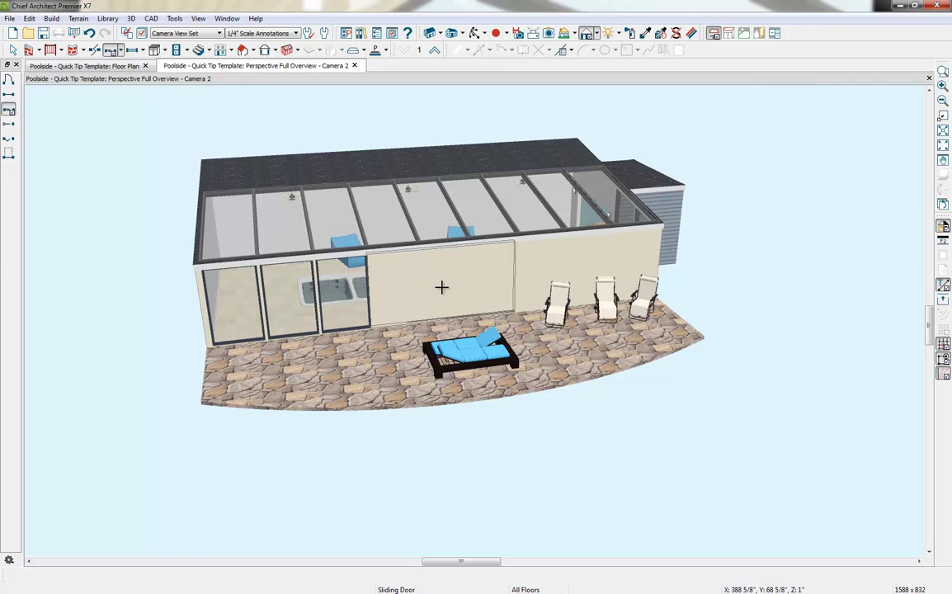
pyautogui.click(447, 282)
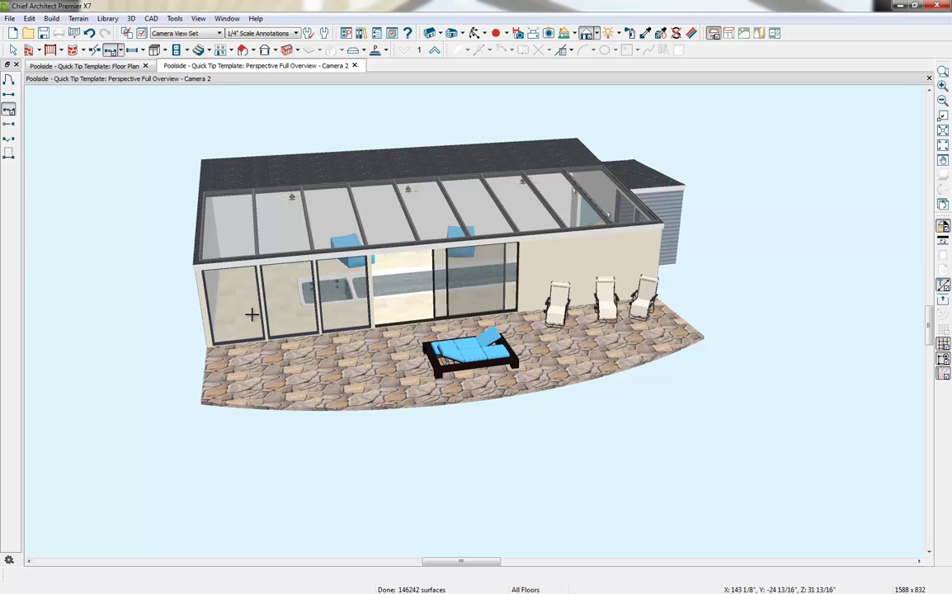
pyautogui.press('space')
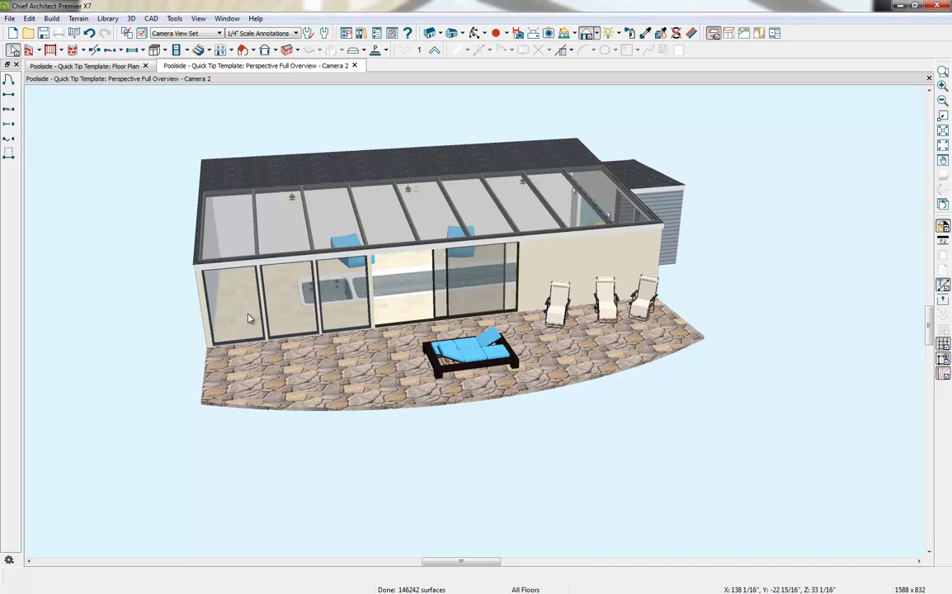
# Mirror the three fixed-glass windows about the sliding door onto the wall's right end.
pyautogui.click(249, 318)
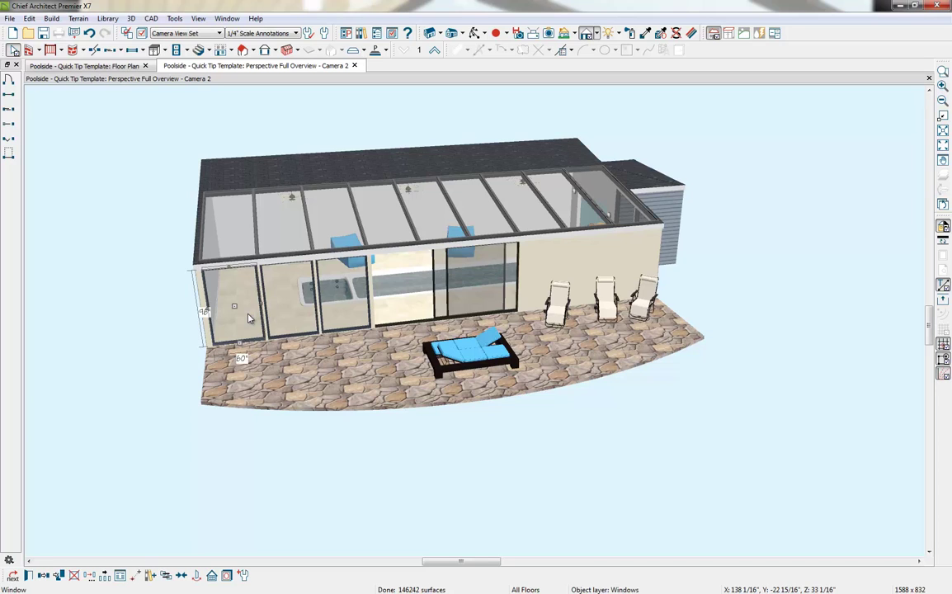
pyautogui.keyDown('shift'); pyautogui.click(282, 302); pyautogui.keyUp('shift')
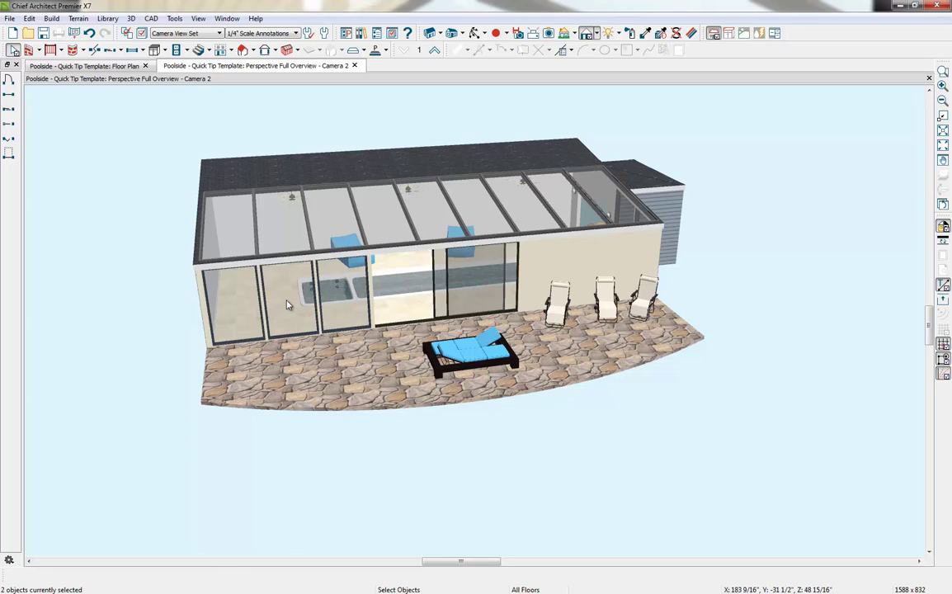
pyautogui.keyDown('shift'); pyautogui.click(333, 292); pyautogui.keyUp('shift')
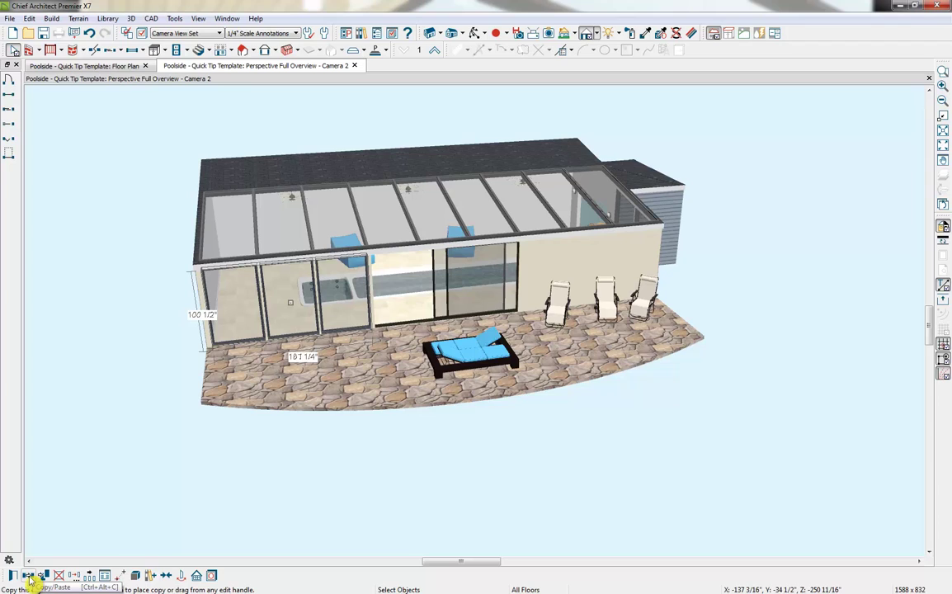
pyautogui.click(28, 579)
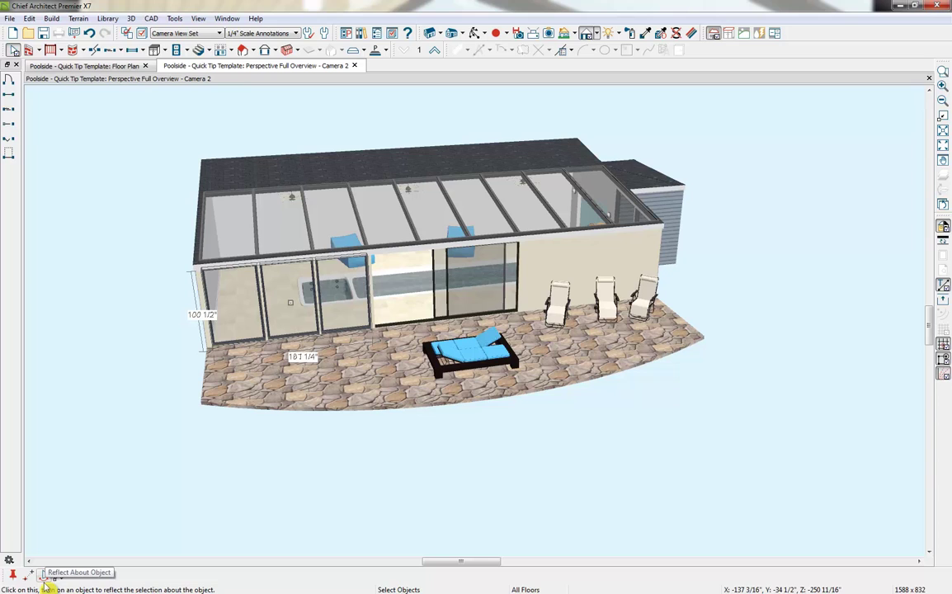
pyautogui.click(45, 580)
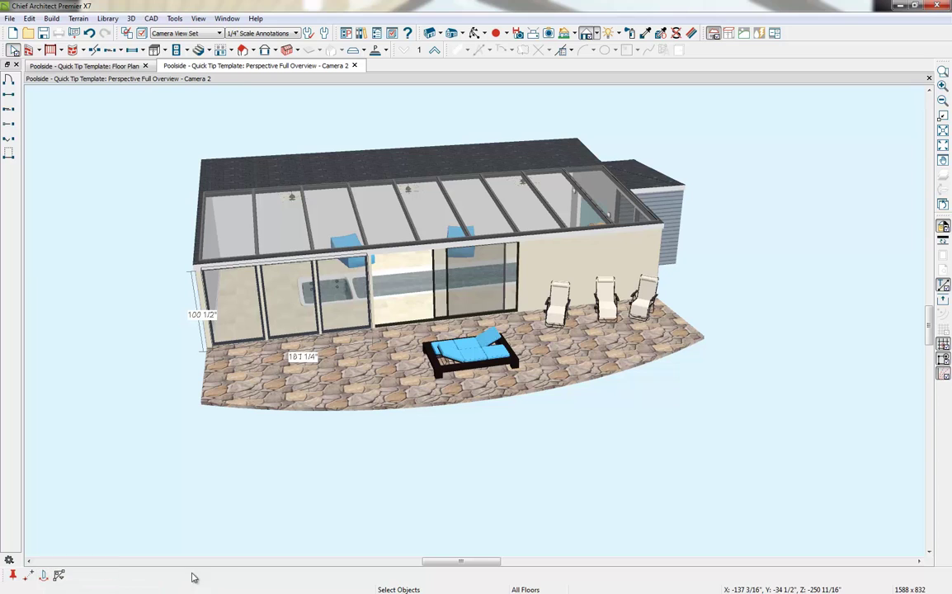
pyautogui.click(452, 295)
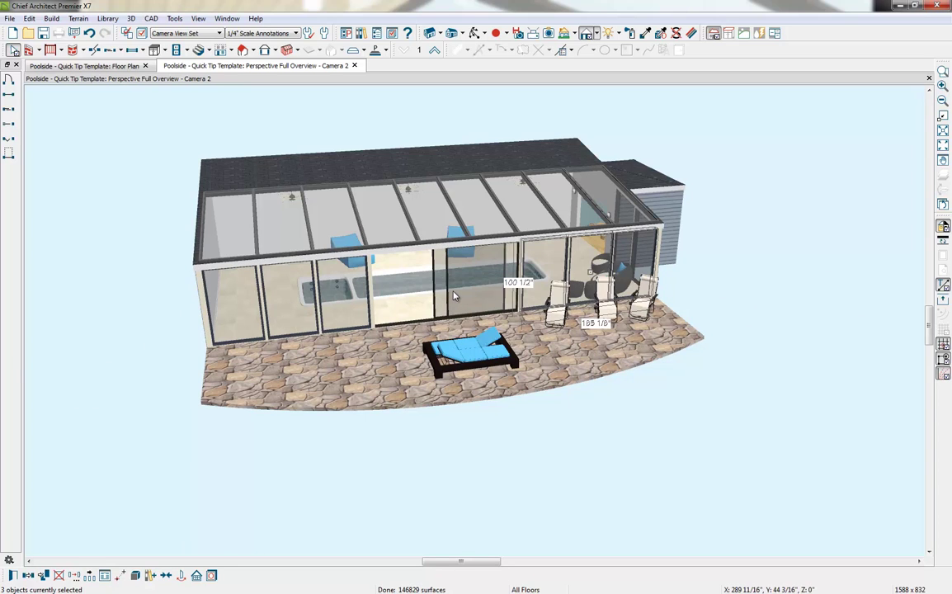
pyautogui.click(368, 449)
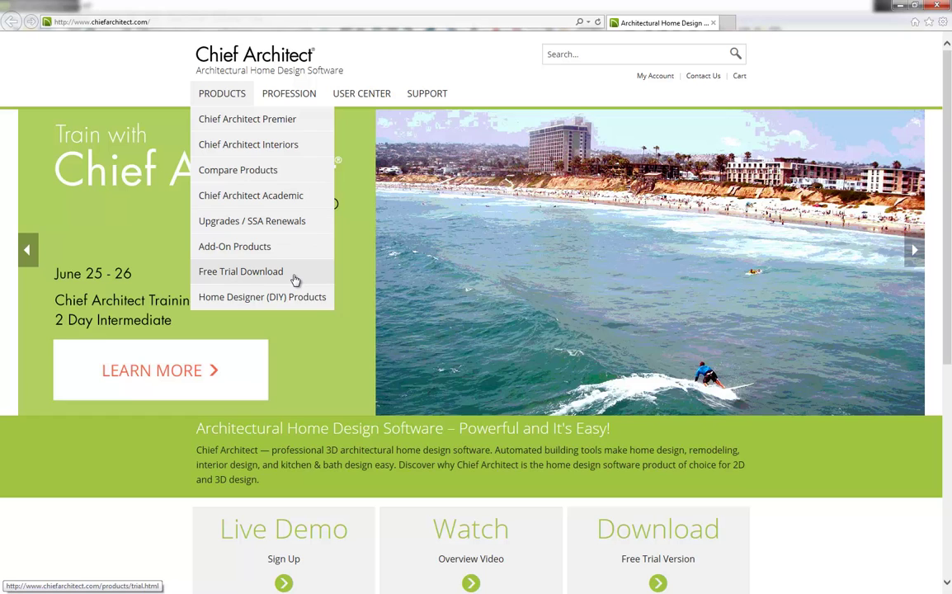
pyautogui.moveTo(361, 94)
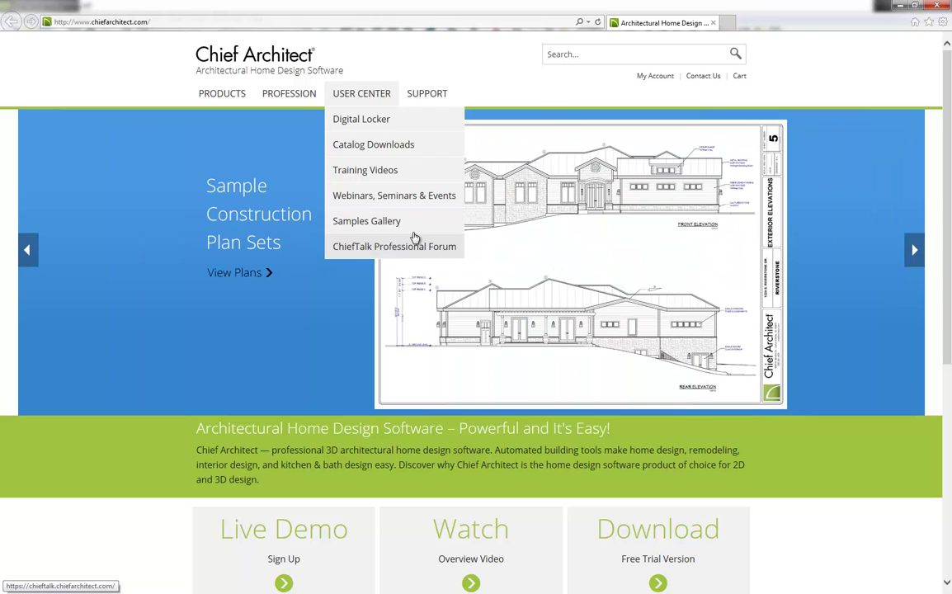
# Search the Support Knowledge Base for "curtain wall".
pyautogui.click(426, 98)
pyautogui.click(391, 202)
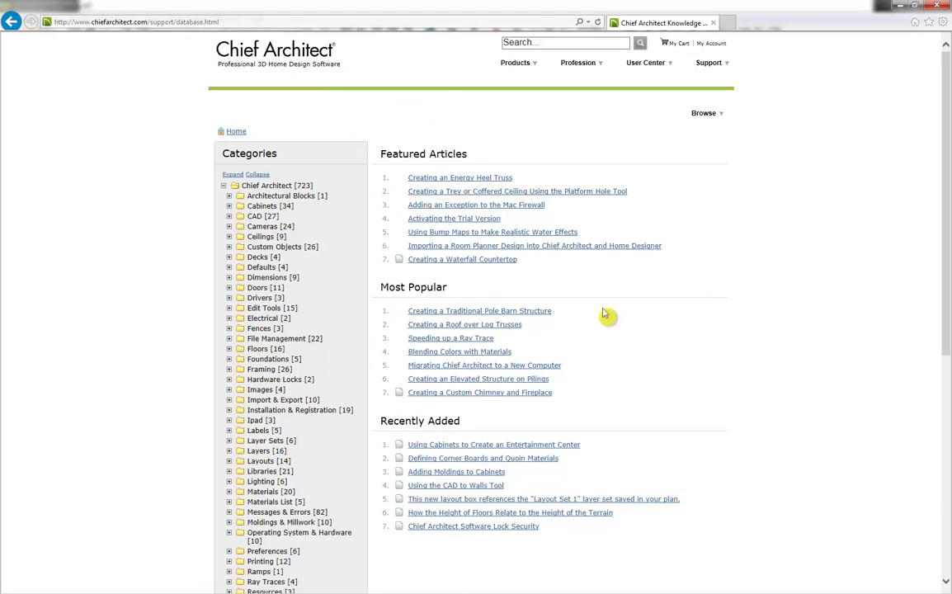
pyautogui.click(560, 44)
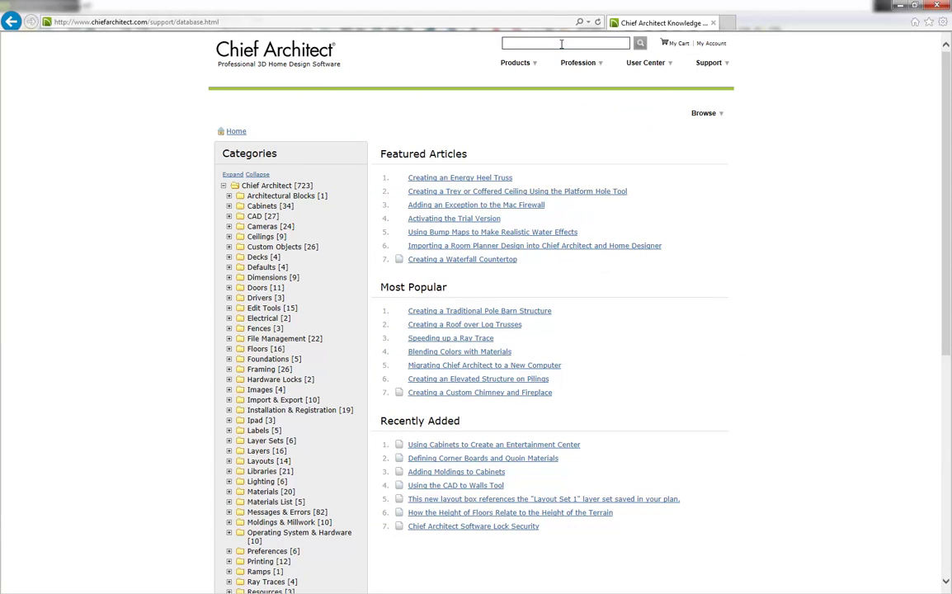
pyautogui.write('curtai')
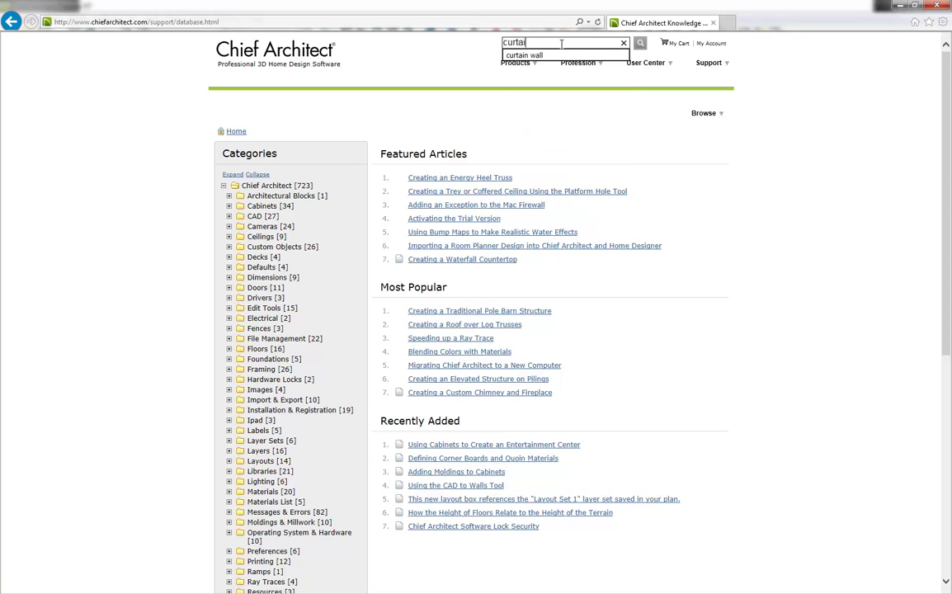
pyautogui.press('Down')
pyautogui.press('Return')
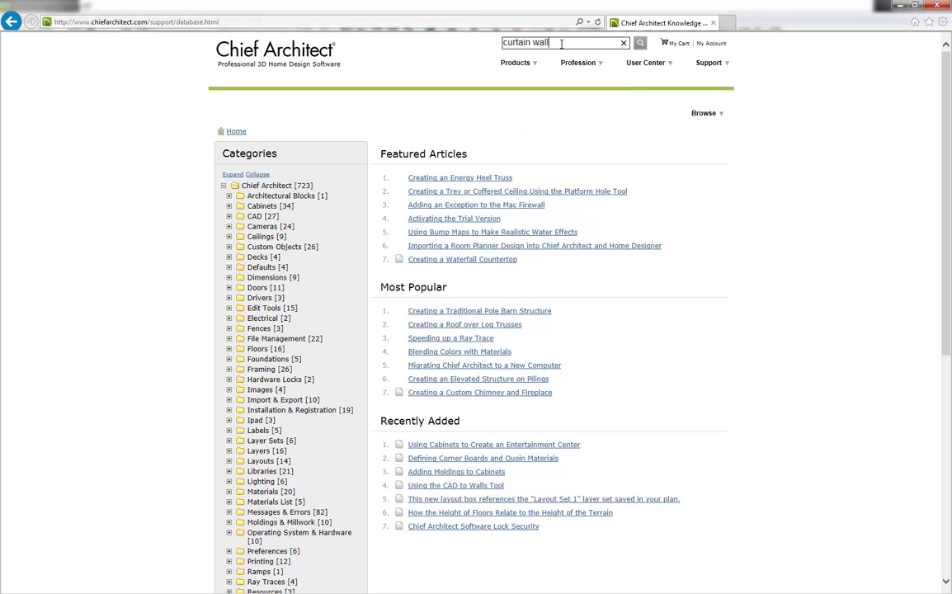
pyautogui.press('Return')
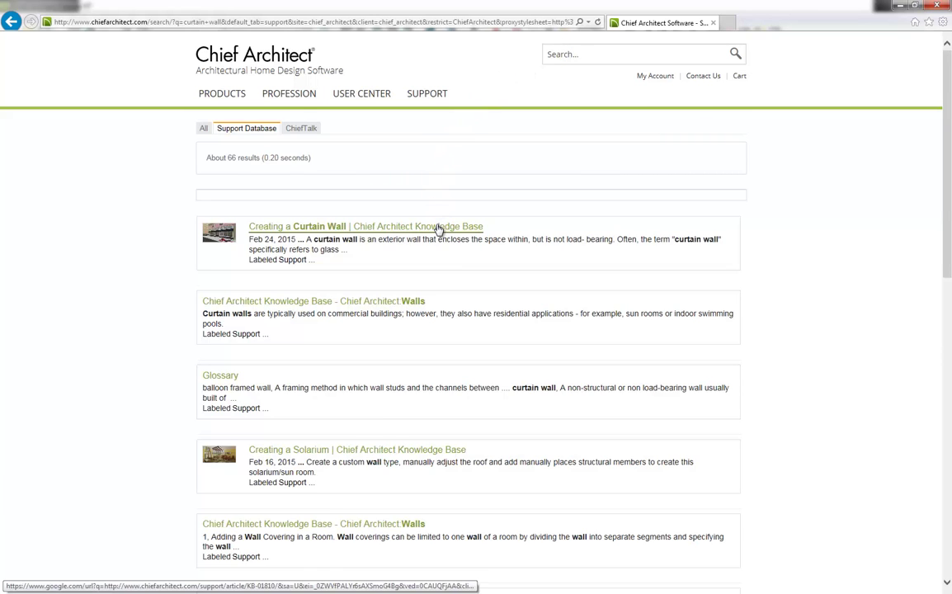
# Open the "Creating a Curtain Wall" article and scroll down to its Answer section.
pyautogui.click(436, 226)
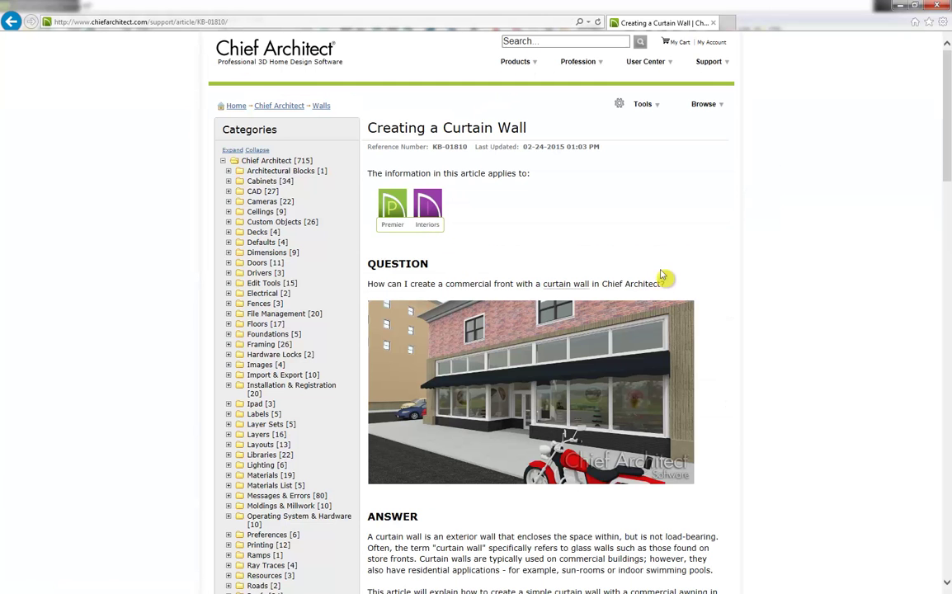
pyautogui.scroll(-1, 635, 276)
pyautogui.scroll(-1, 625, 316)
pyautogui.scroll(-1, 659, 354)
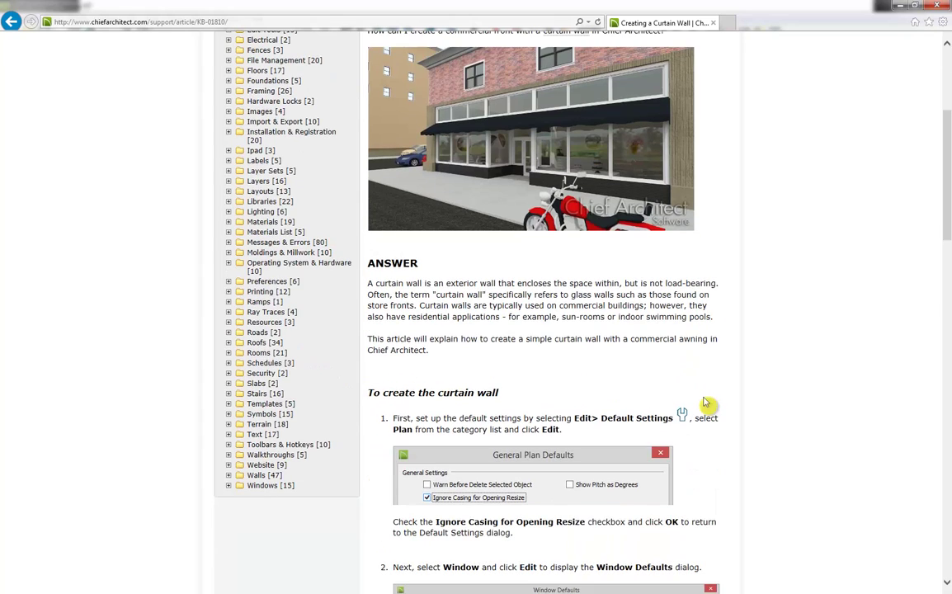